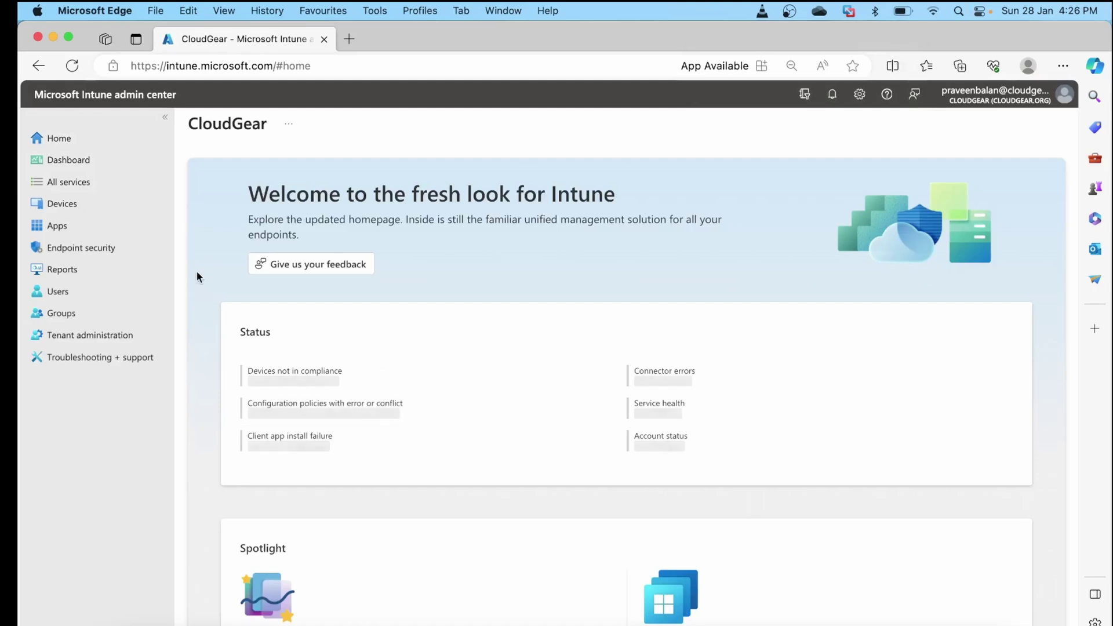
Navigate to Devices > macOS > macOS enrollment in the Intune admin center
left_click(55, 205)
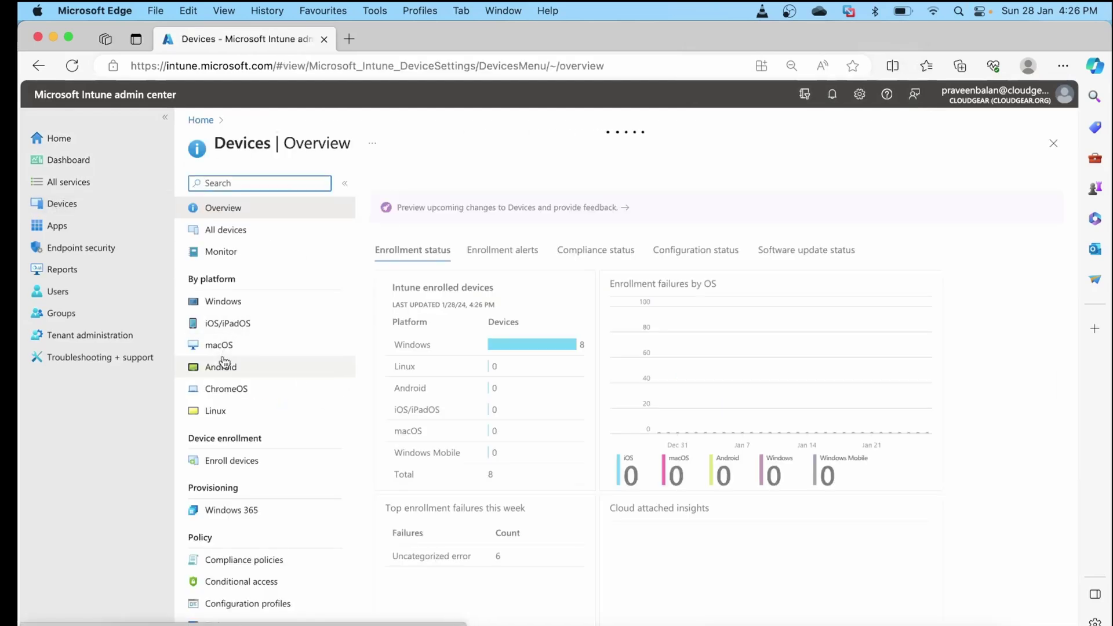
left_click(223, 346)
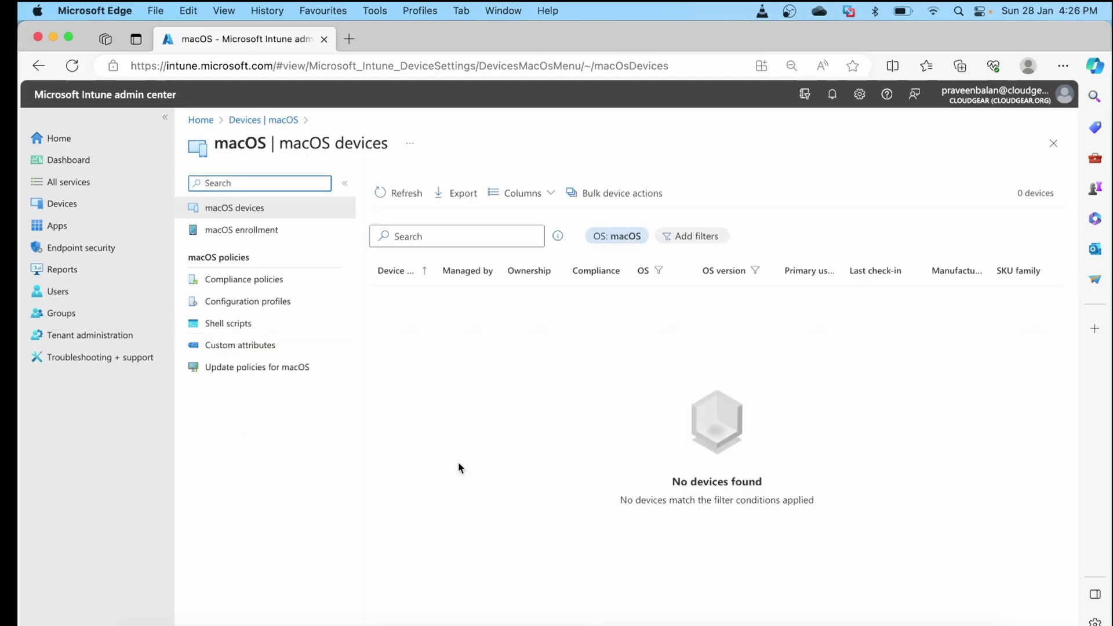
left_click(272, 230)
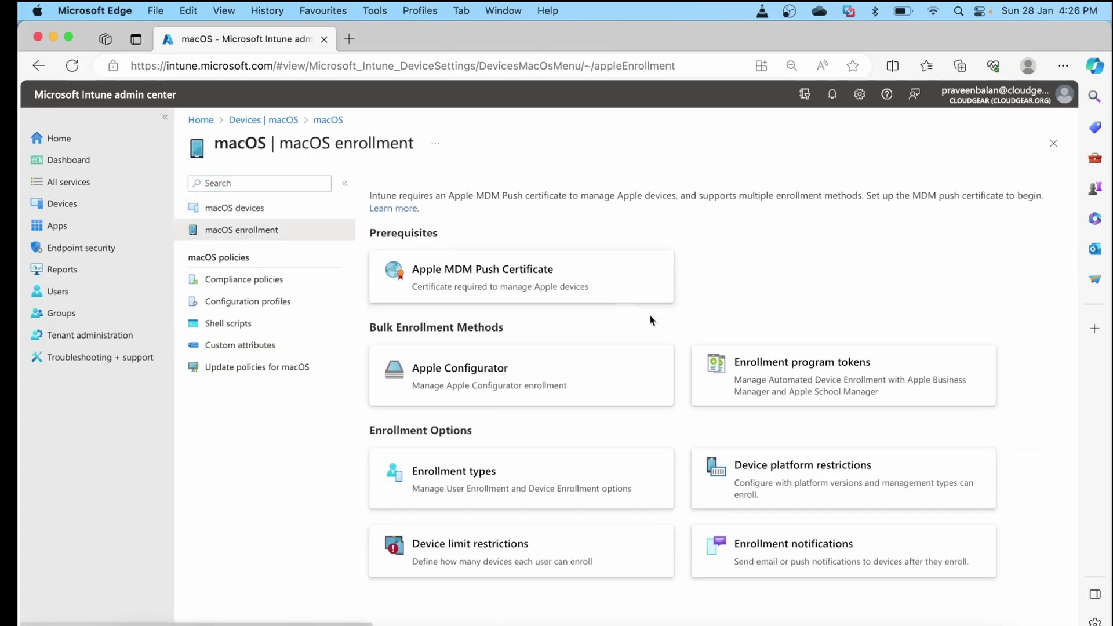
Confirm the Apple MDM Push Certificate shows Active, then close its details panel
left_click(534, 290)
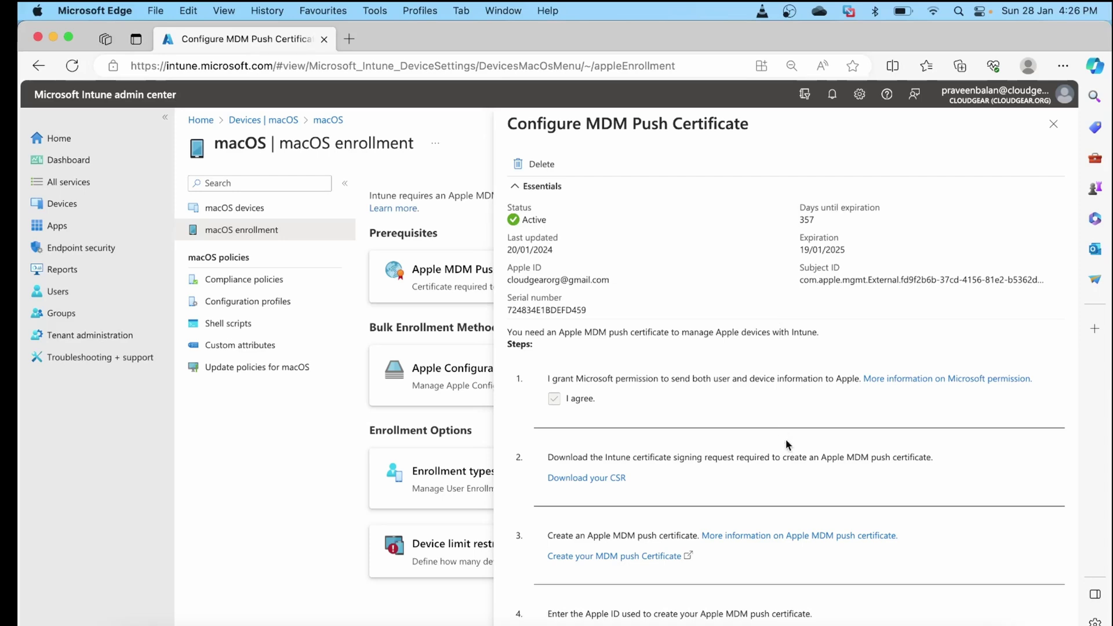
scroll(785, 440, "down", 5)
scroll(785, 439, "down", 2)
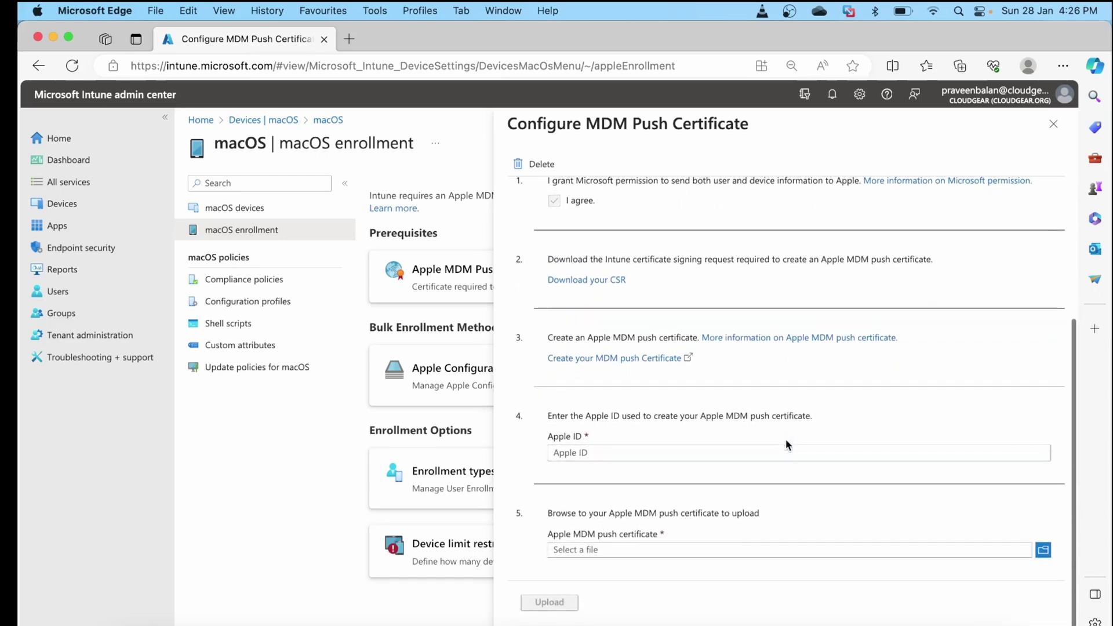
scroll(785, 440, "up", 5)
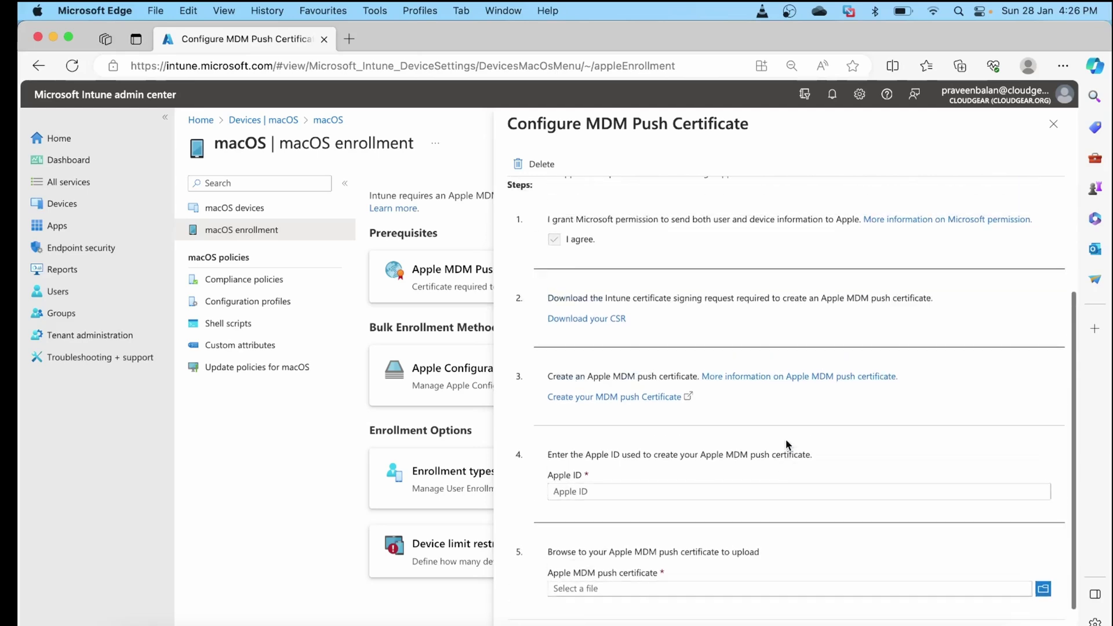
scroll(785, 441, "up", 3)
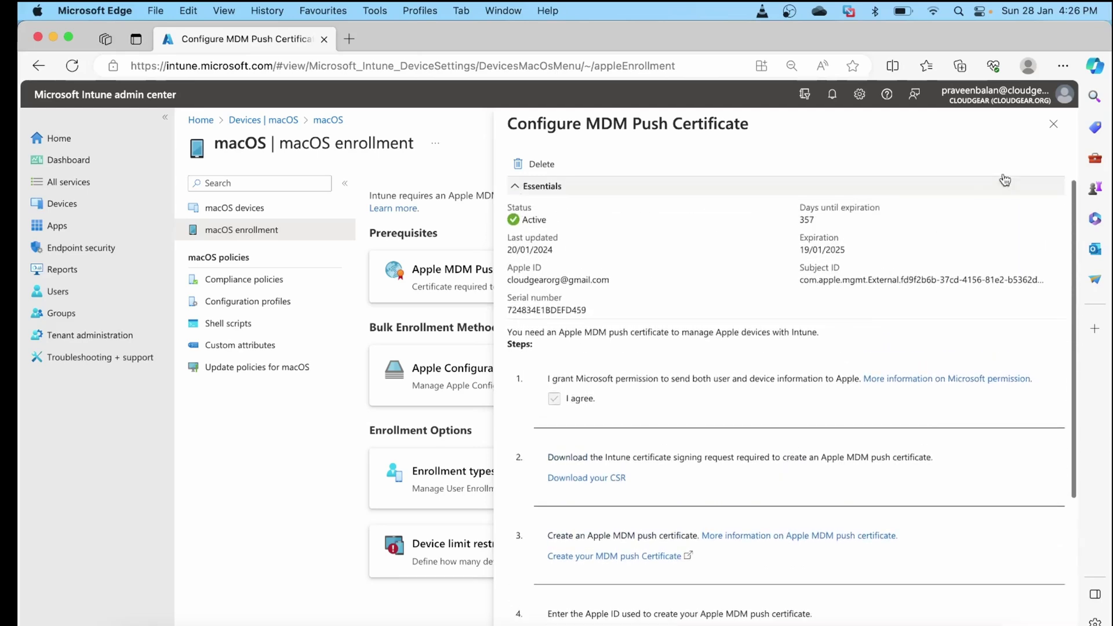
left_click(1054, 125)
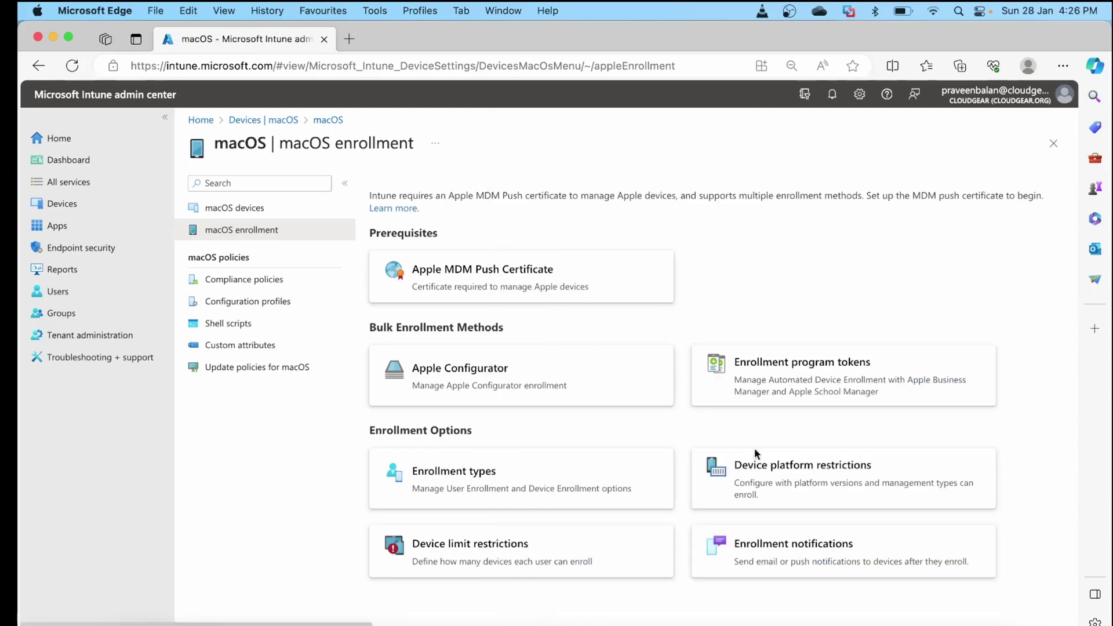
left_click(739, 458)
Verify the All Users macOS restriction allows personally owned Macs, returning to macOS enrollment without saving
left_click(479, 212)
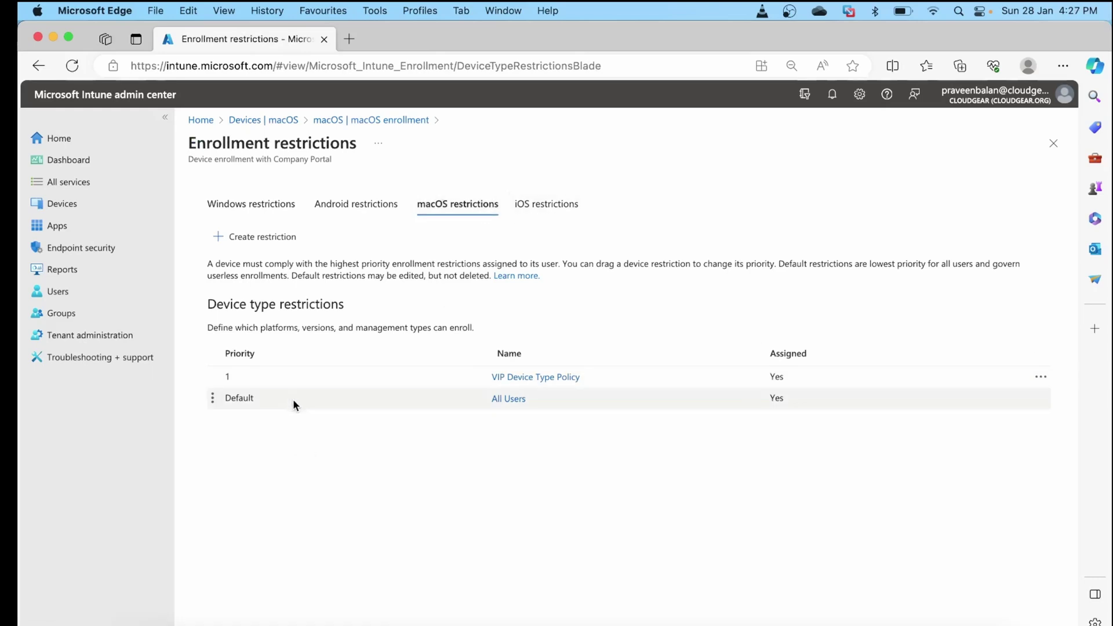
left_click(514, 400)
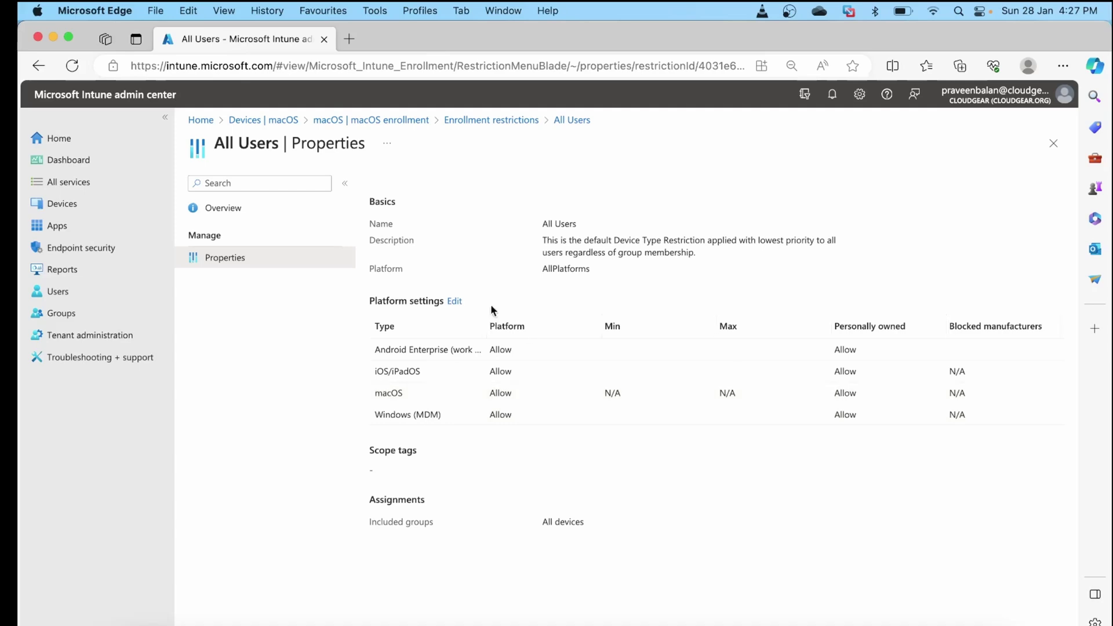
left_click(455, 301)
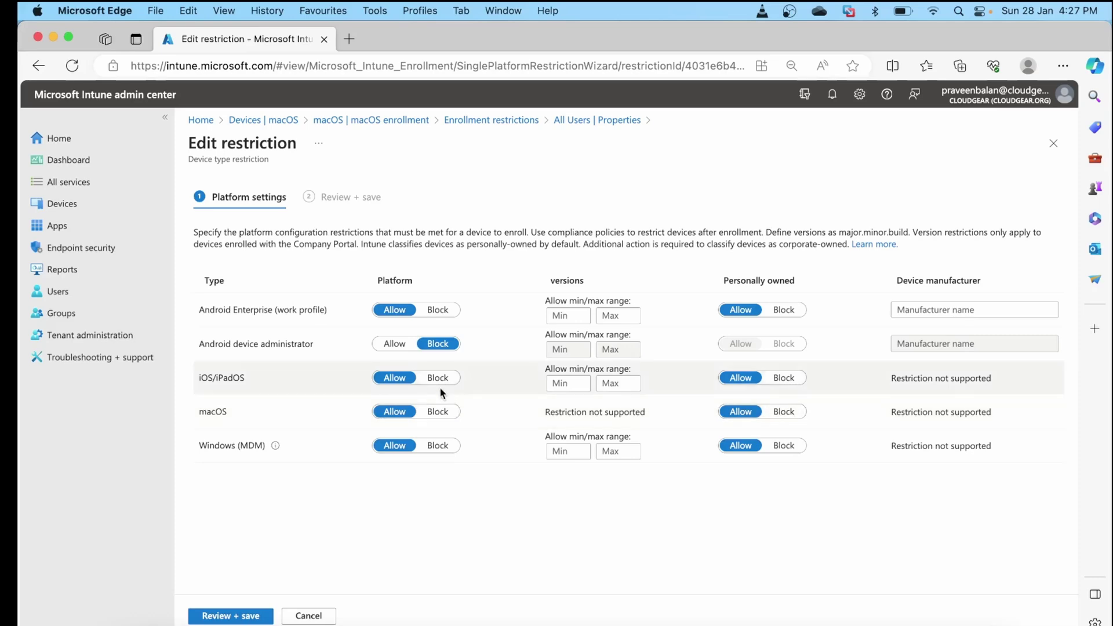
left_click(491, 121)
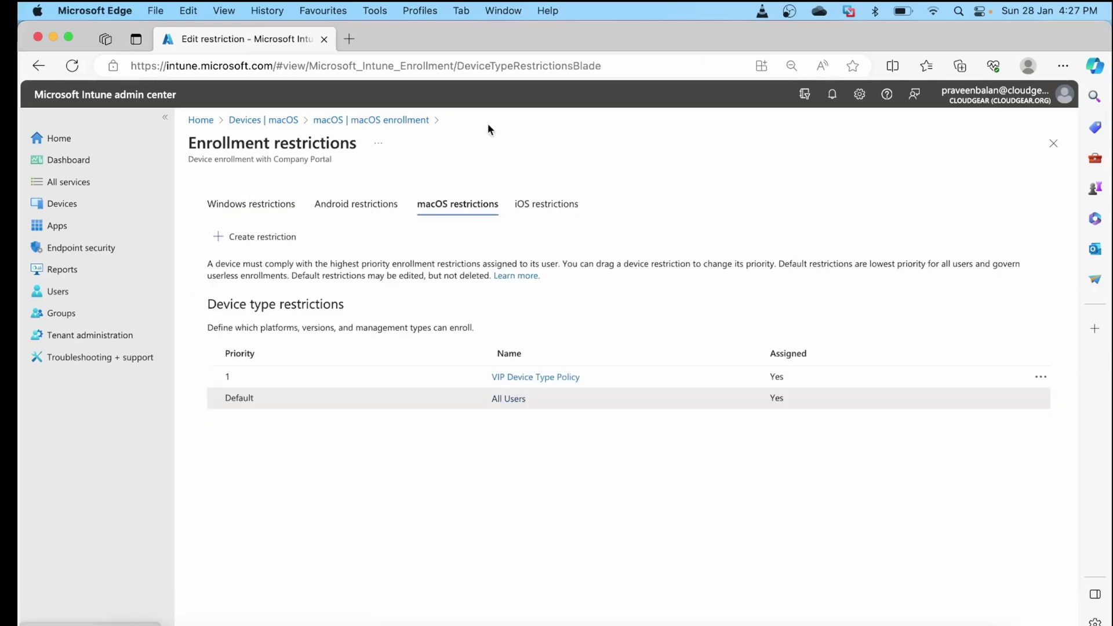
left_click(403, 122)
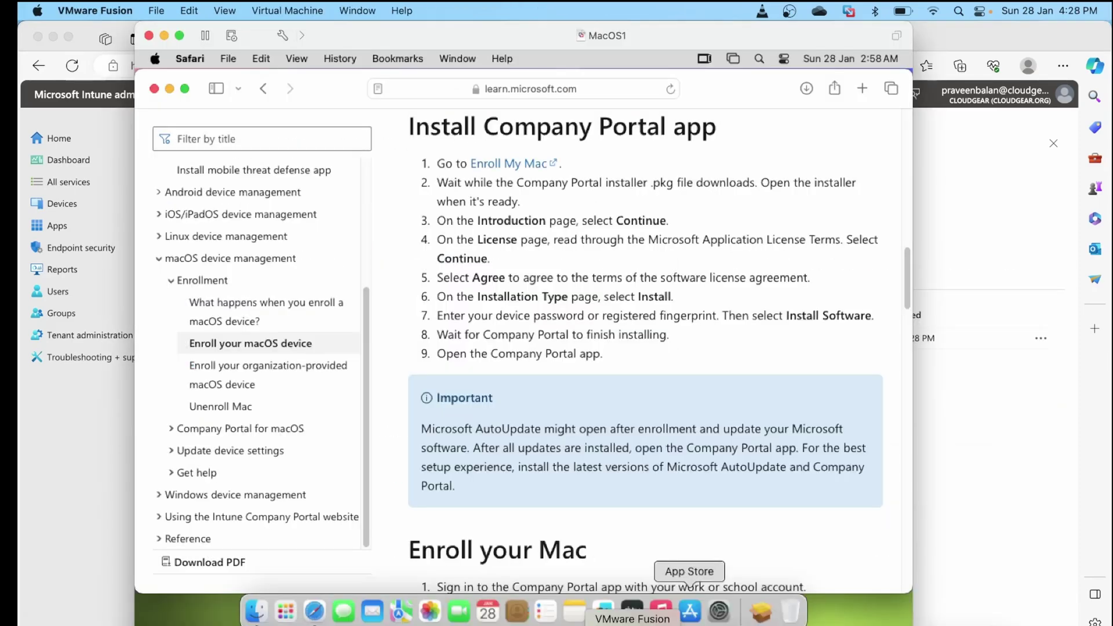
Download CompanyPortal-Installer.pkg via the Enroll My Mac link under Install Company Portal app
scroll(657, 263, "up", 10)
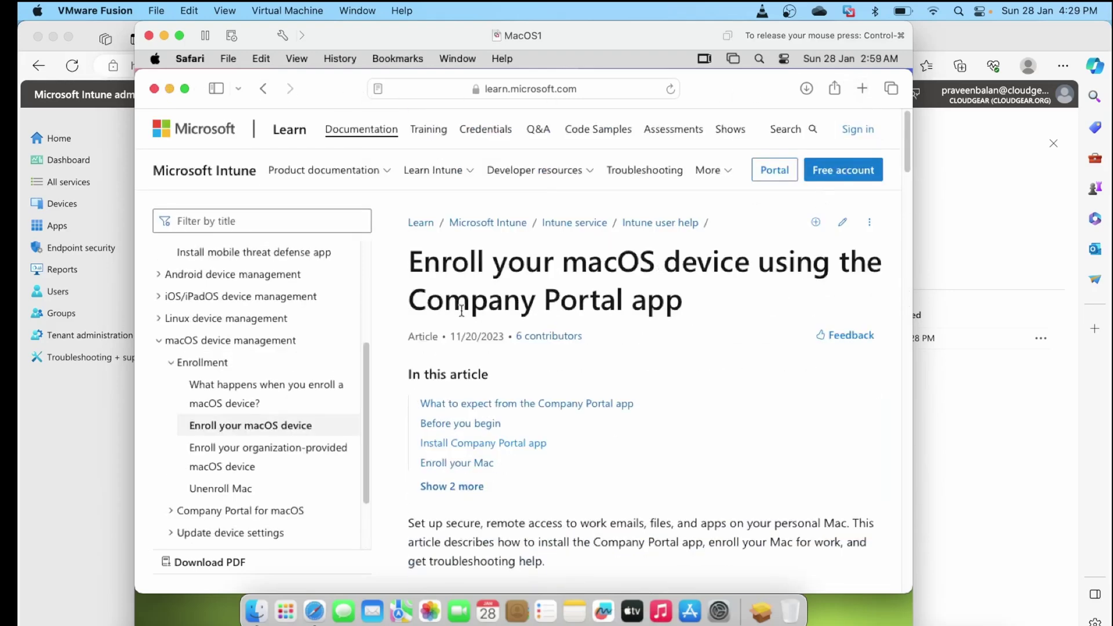
scroll(577, 474, "down", 3)
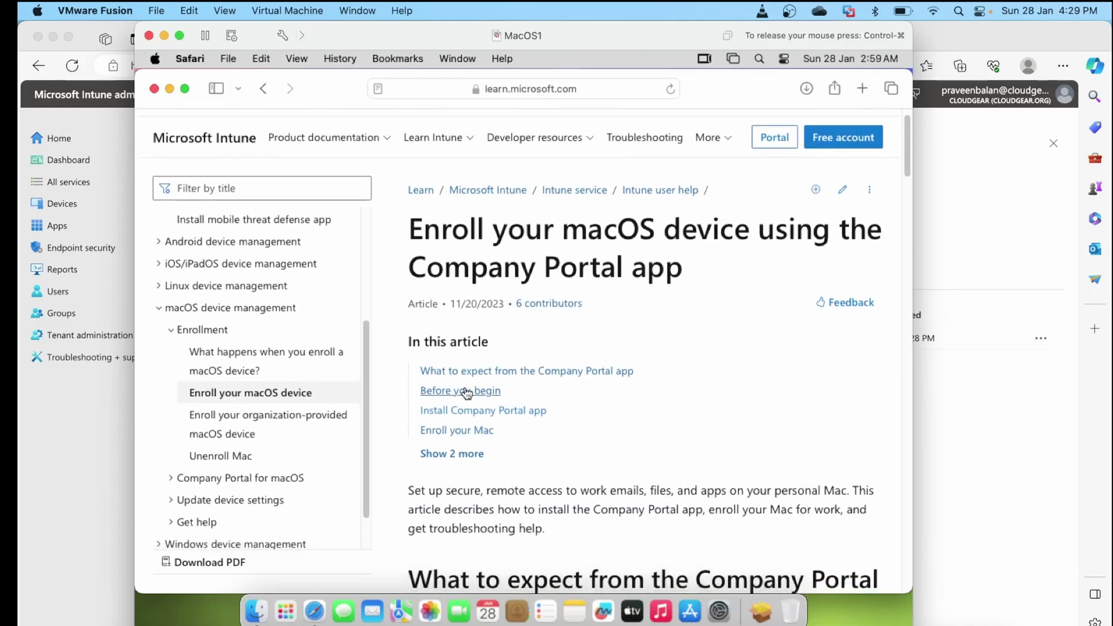
left_click(502, 418)
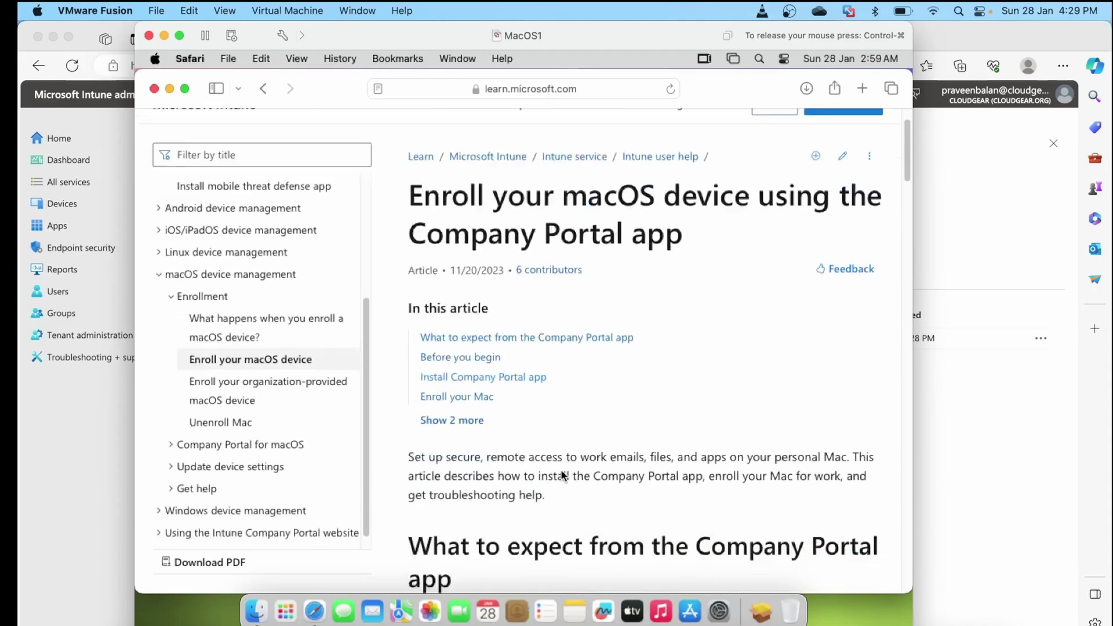
scroll(562, 476, "down", 10)
scroll(563, 475, "up", 10)
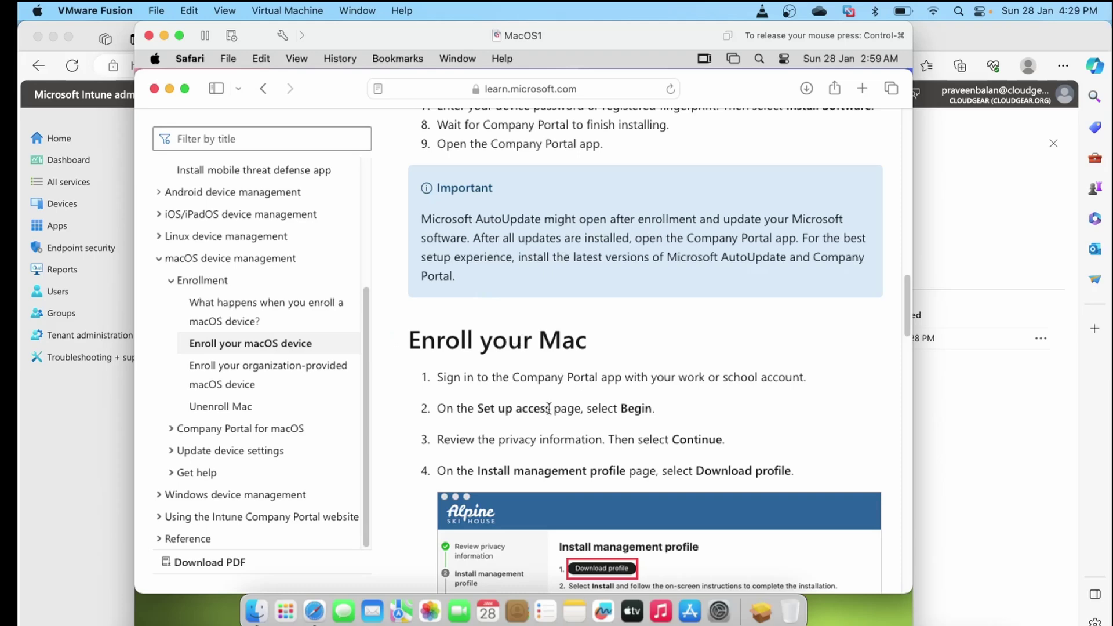
scroll(548, 409, "down", 3)
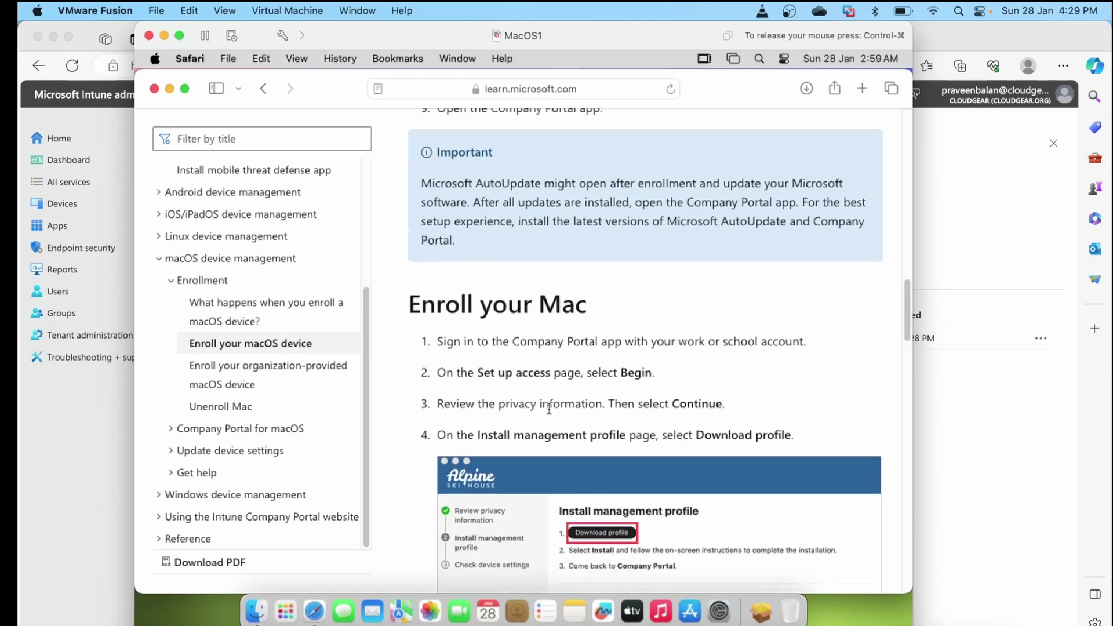
scroll(548, 408, "down", 15)
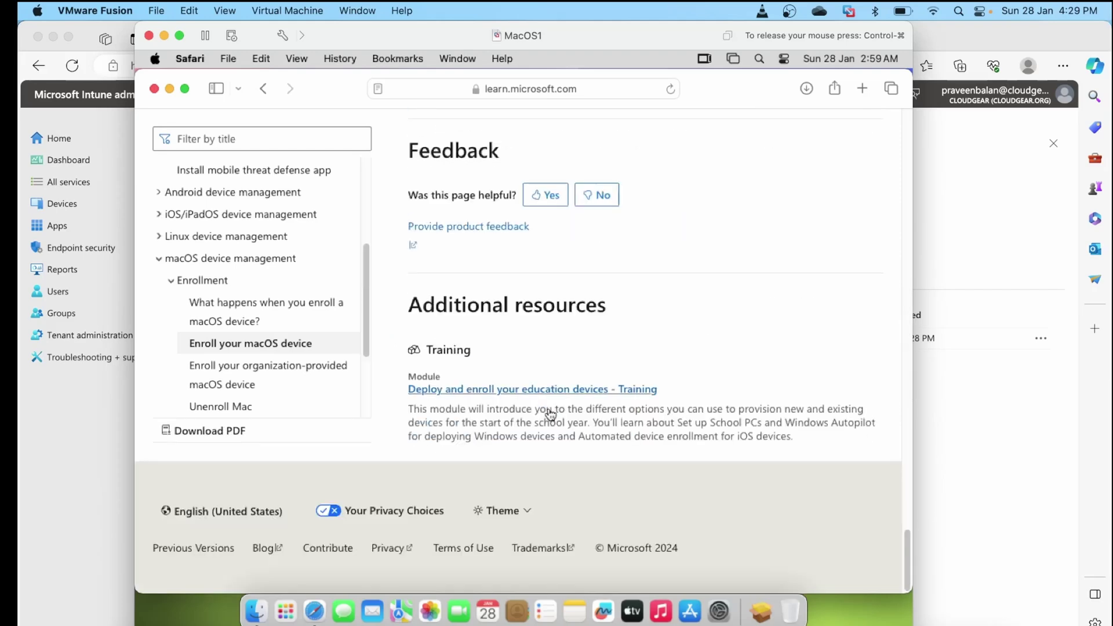
scroll(550, 412, "up", 20)
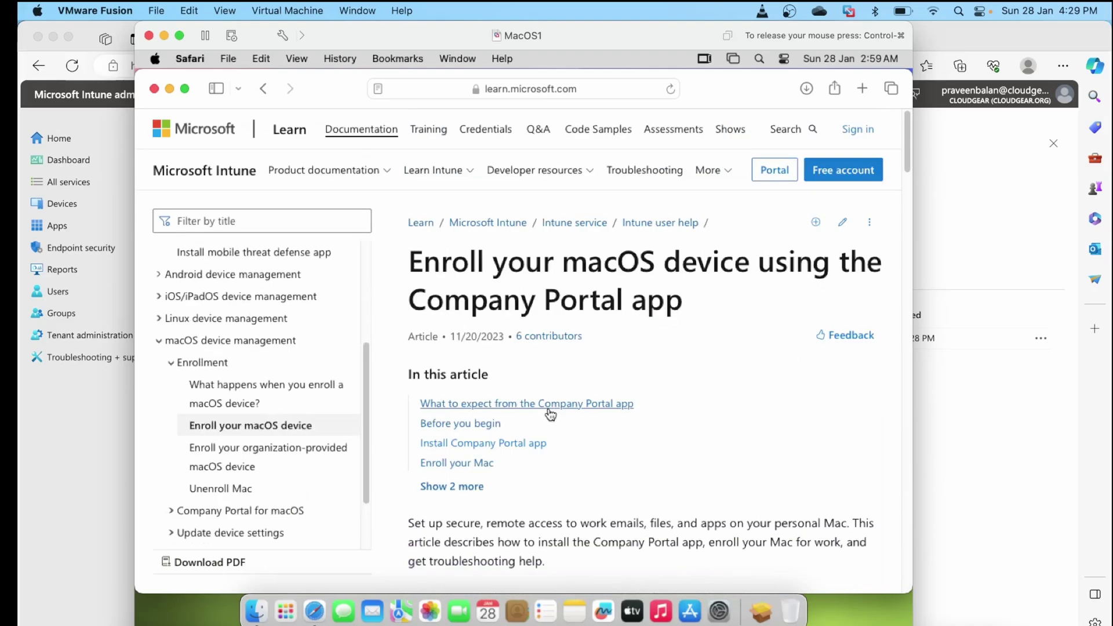
left_click(447, 443)
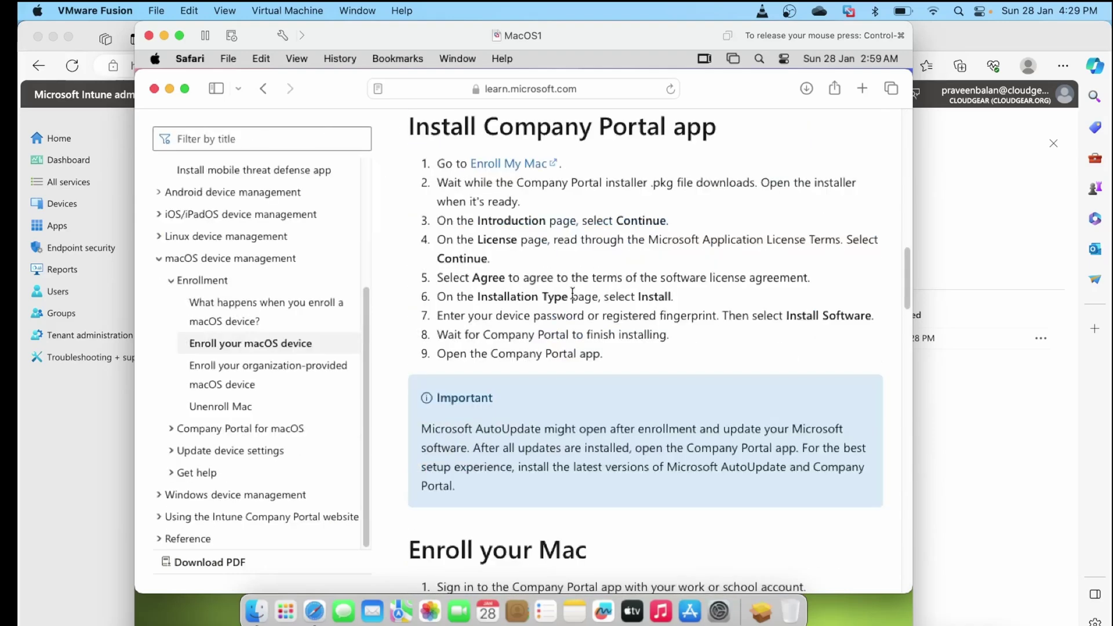
left_click(509, 165)
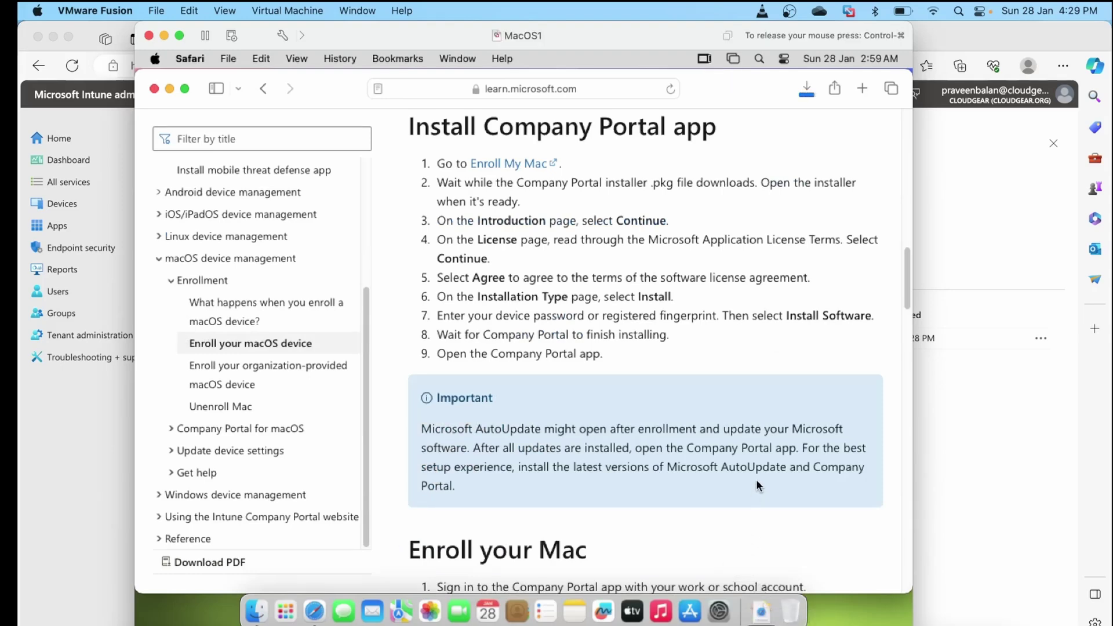
Launch CompanyPortal-Installer.pkg from Downloads and accept the licence for a standard install
left_click(764, 608)
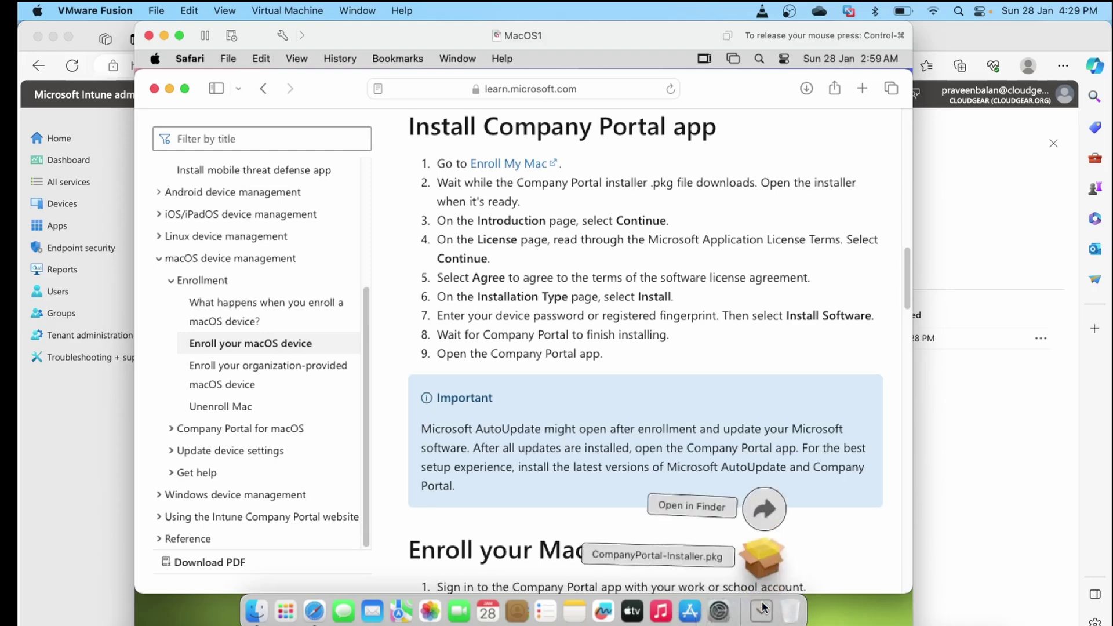
left_click(750, 547)
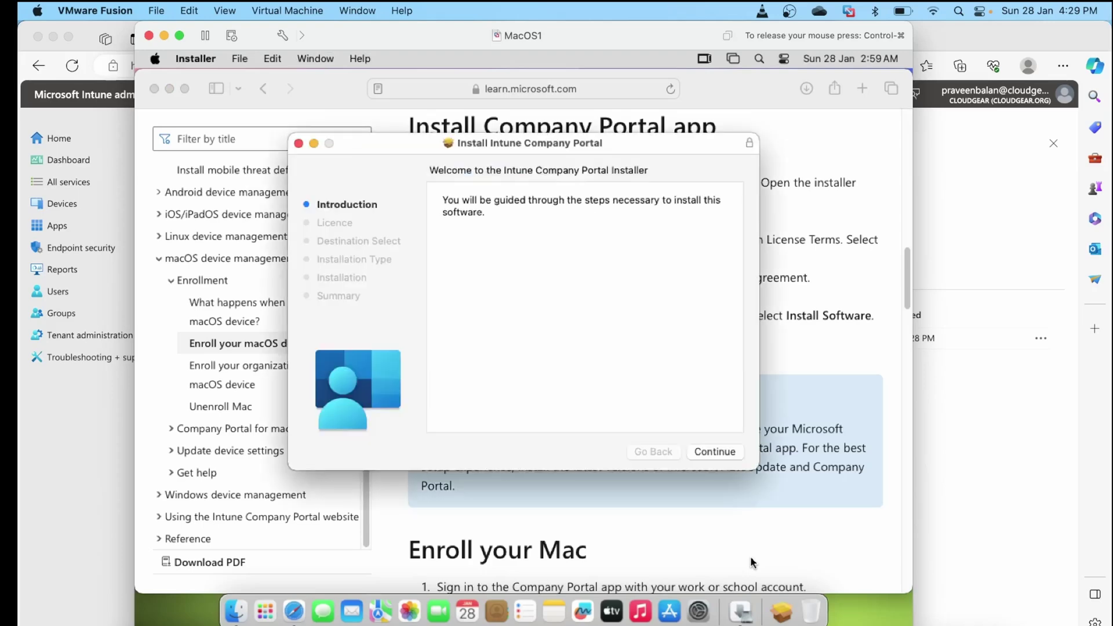
left_click(715, 452)
left_click(715, 451)
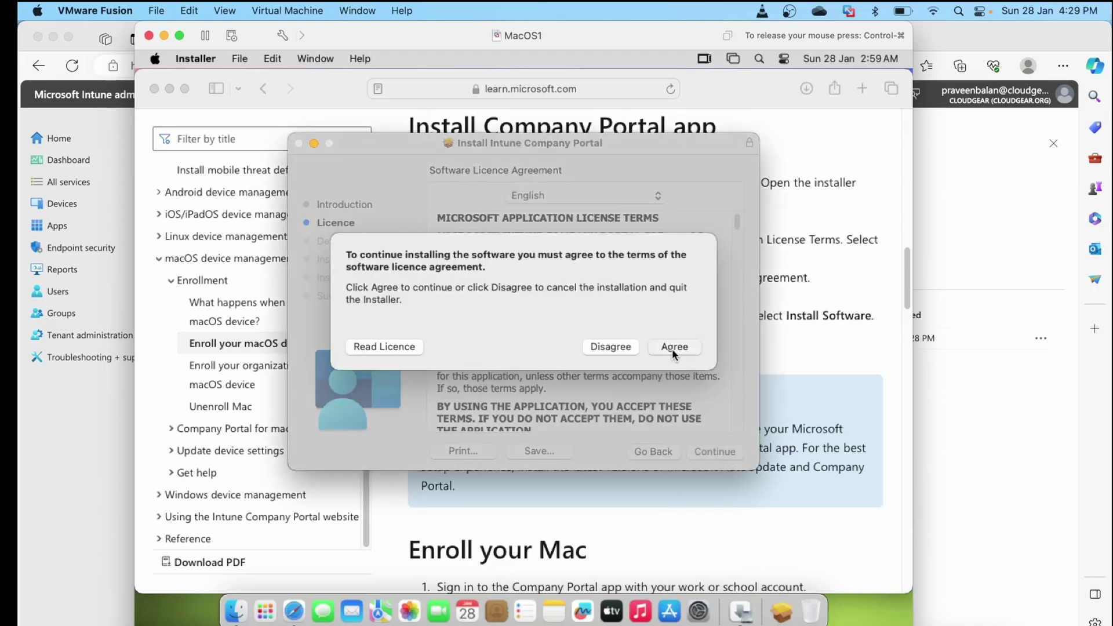
left_click(673, 347)
left_click(711, 448)
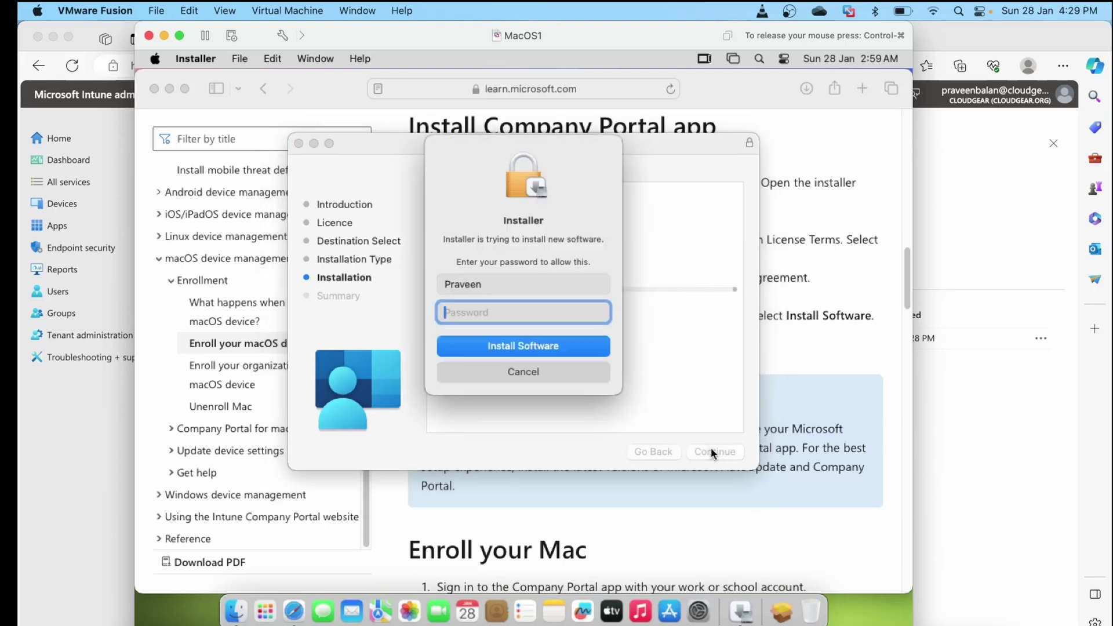
Authorize the installation with the admin password, then close the finished installer
type("password")
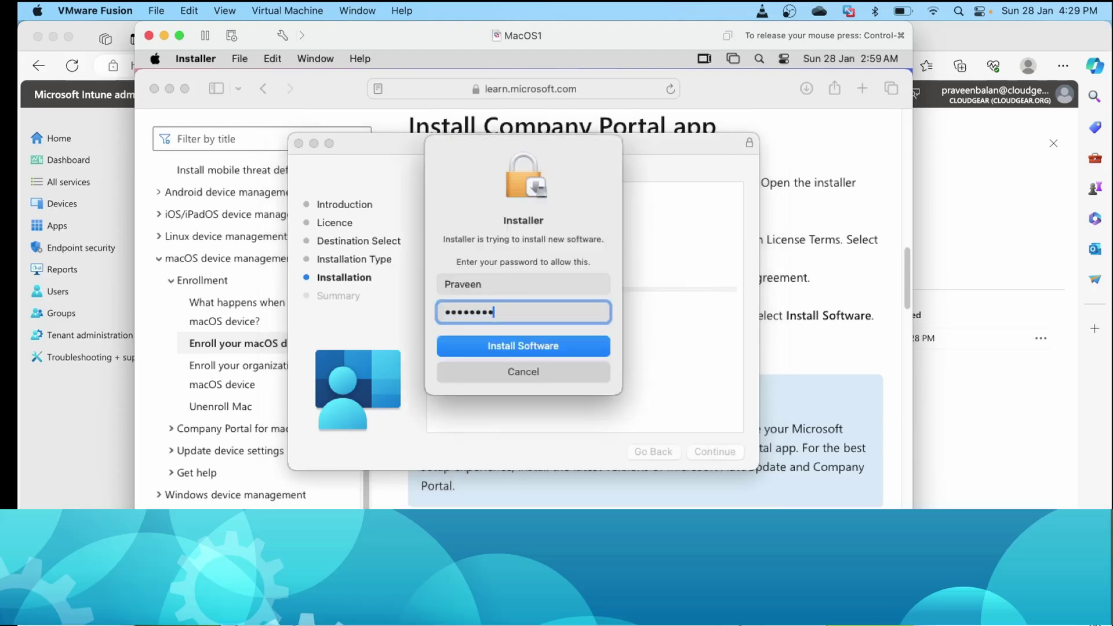
key("Return")
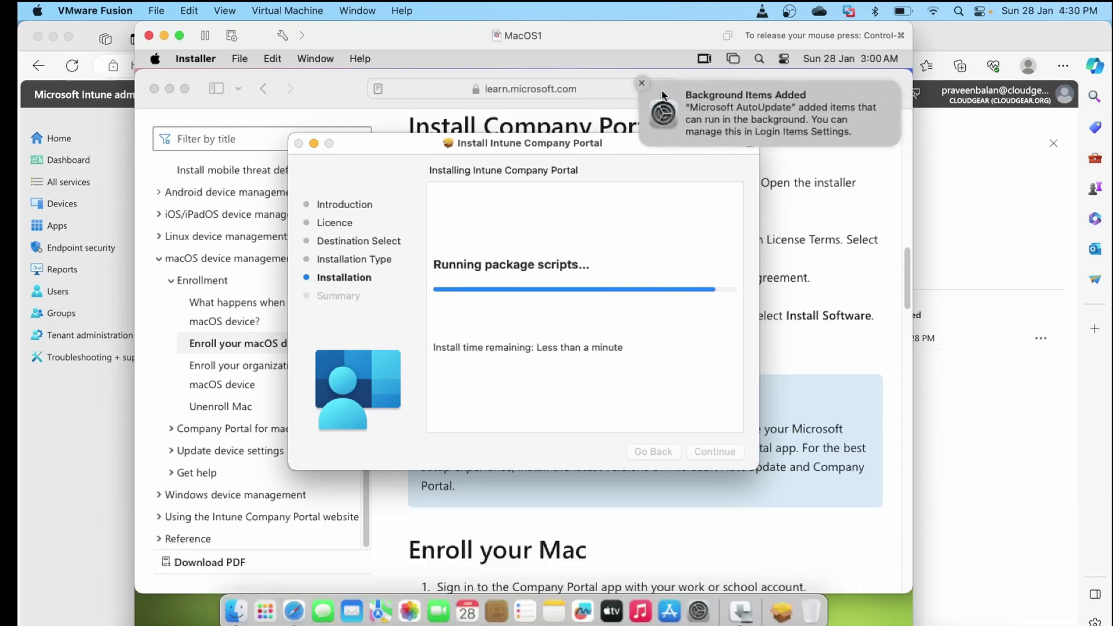
left_click(648, 87)
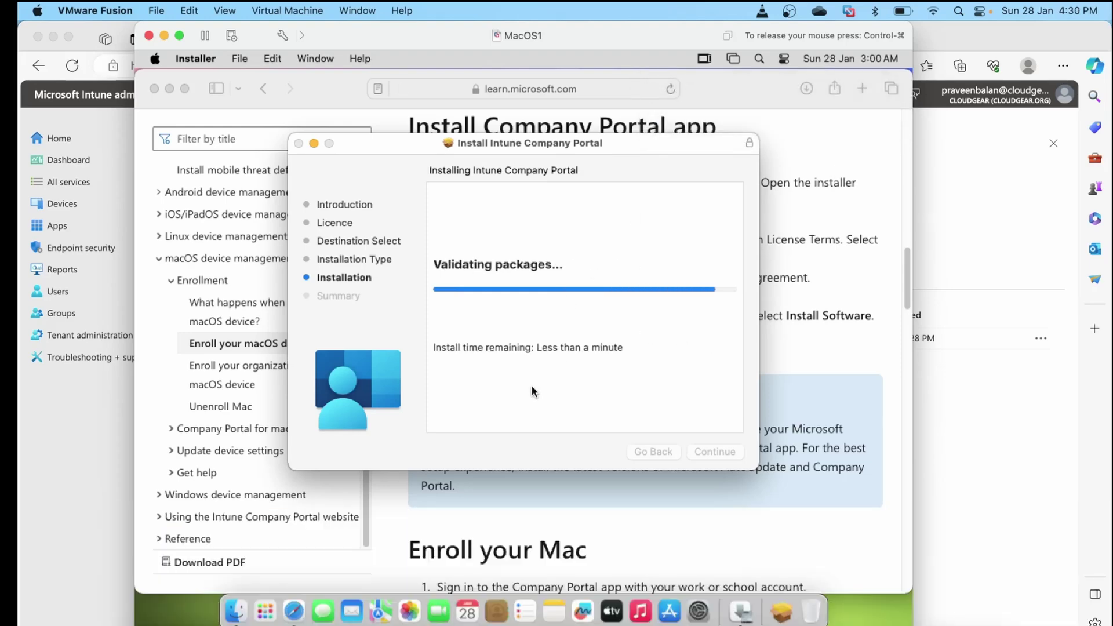
left_click(717, 452)
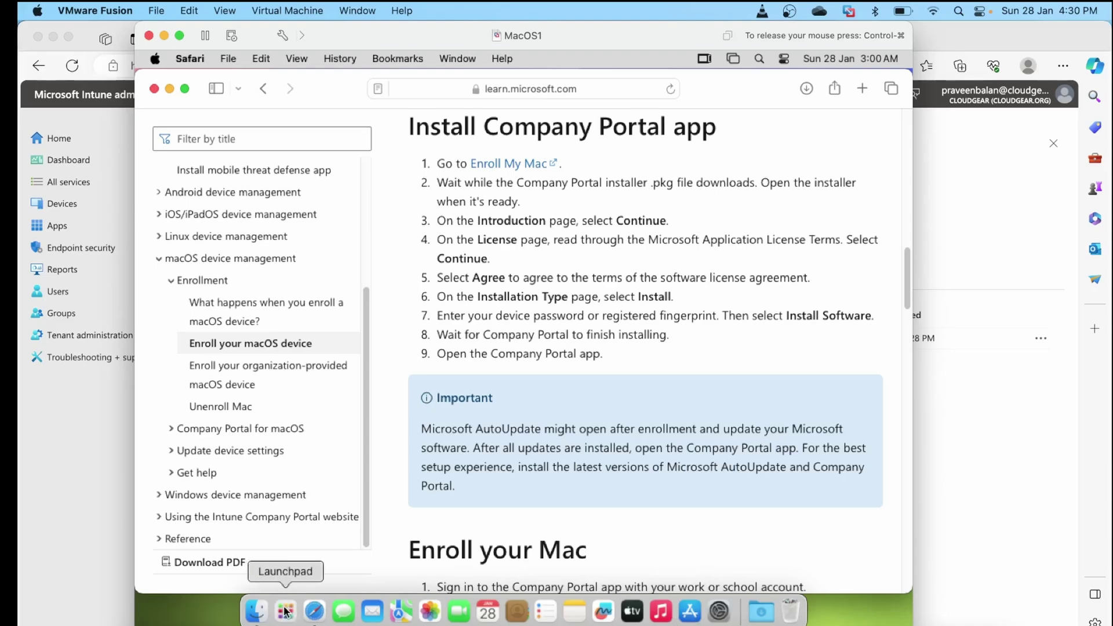
left_click(286, 611)
Sign in to Company Portal with the work account's e-mail and password
left_click(328, 496)
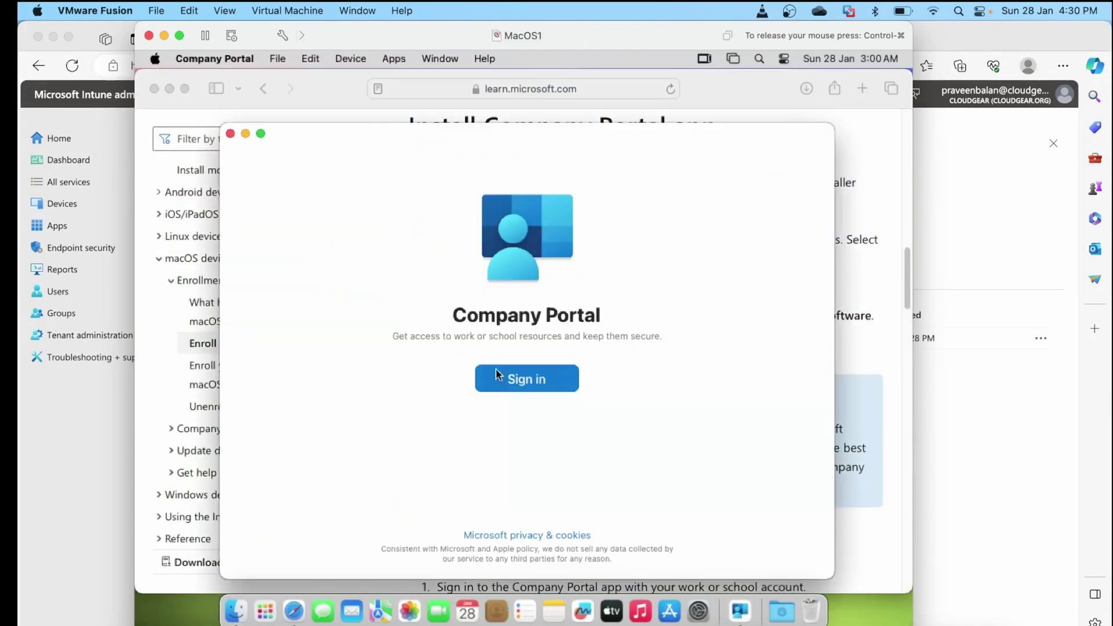
left_click(513, 383)
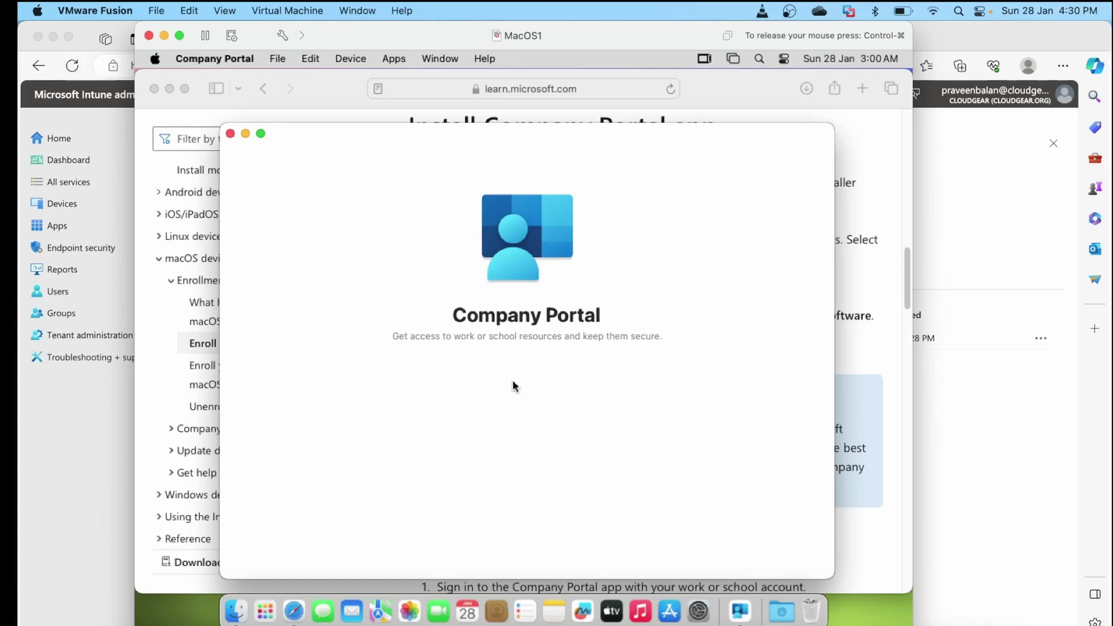
key("Return")
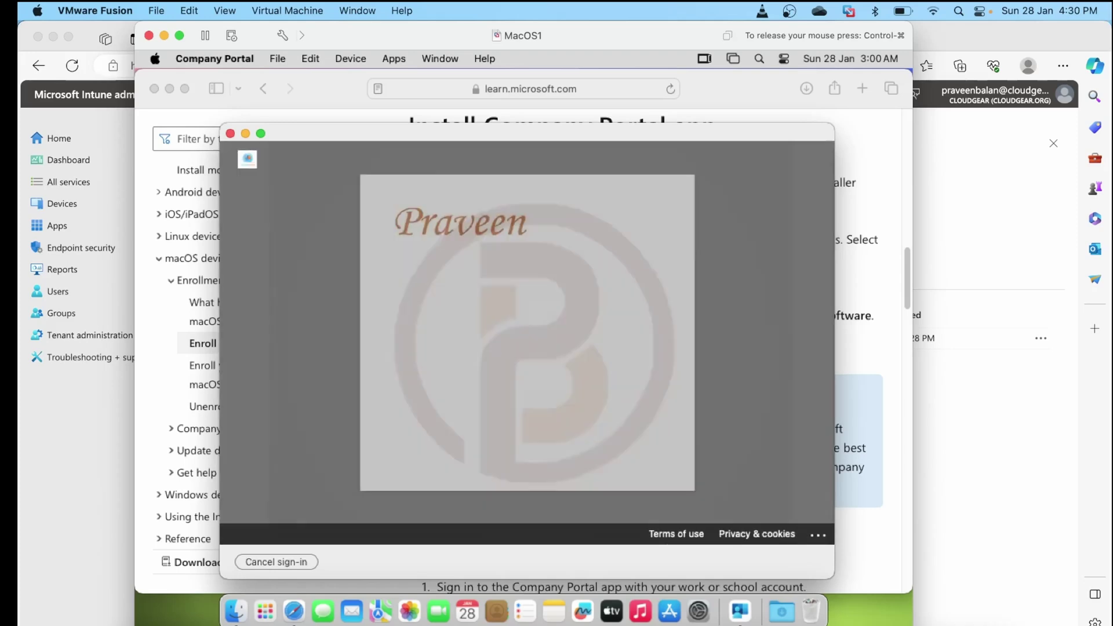
type("••••••••••••••")
key("Return")
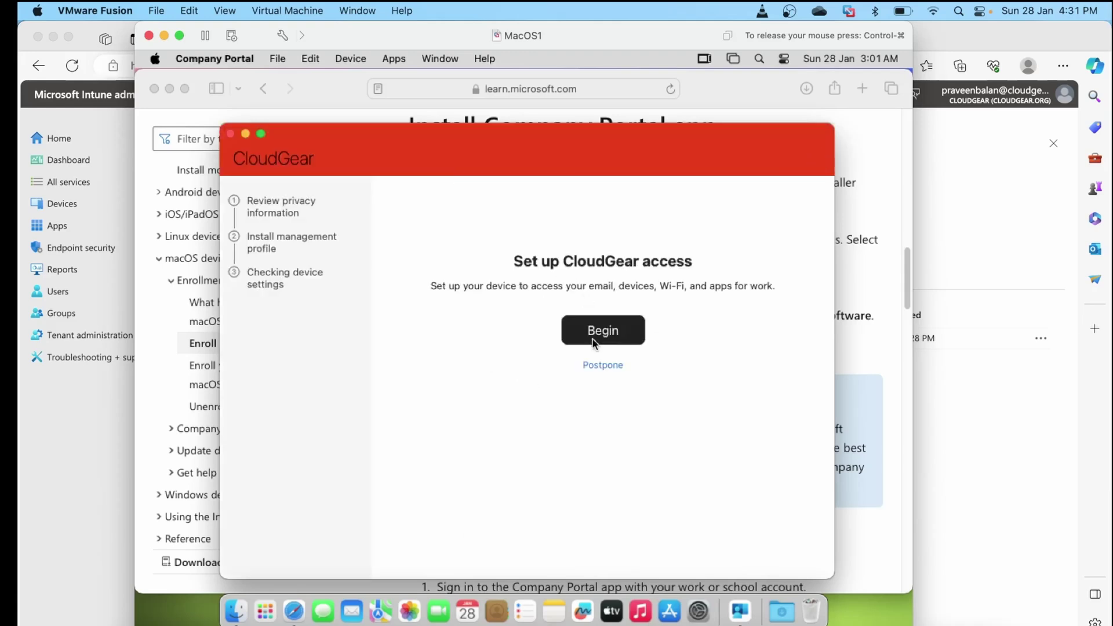
Begin the CloudGear access setup, accept the privacy information, and download the management profile
left_click(606, 333)
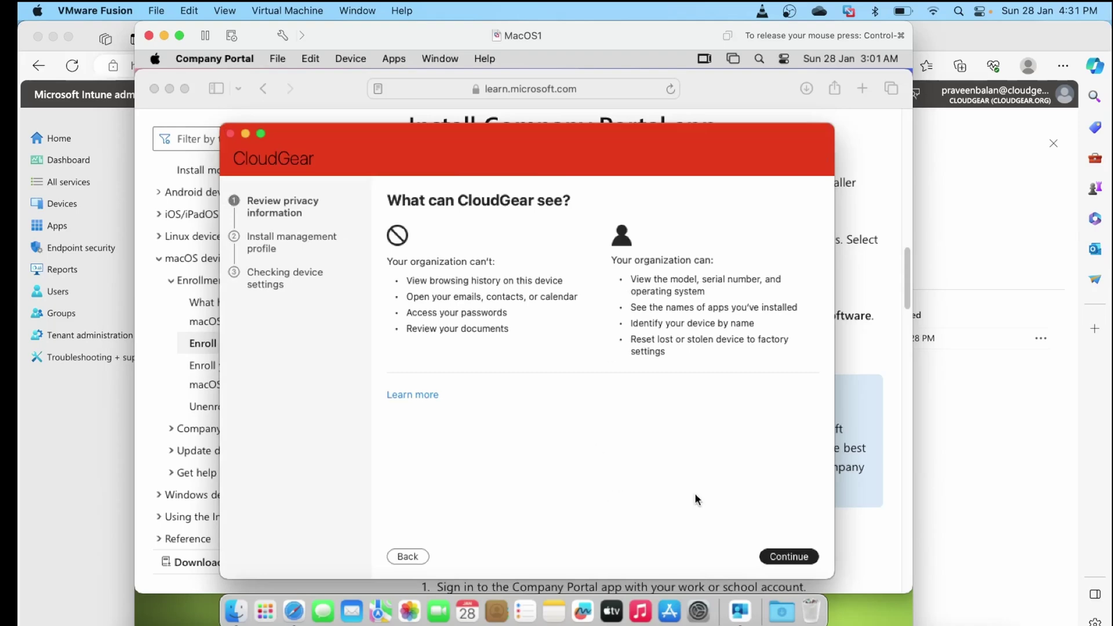
left_click(788, 558)
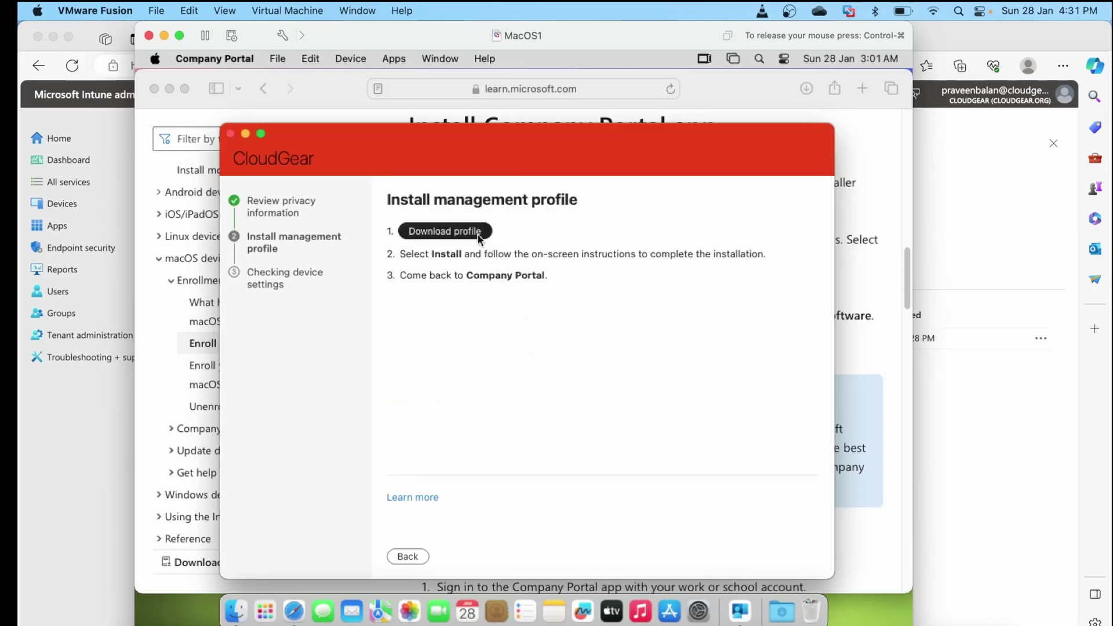
left_click(475, 232)
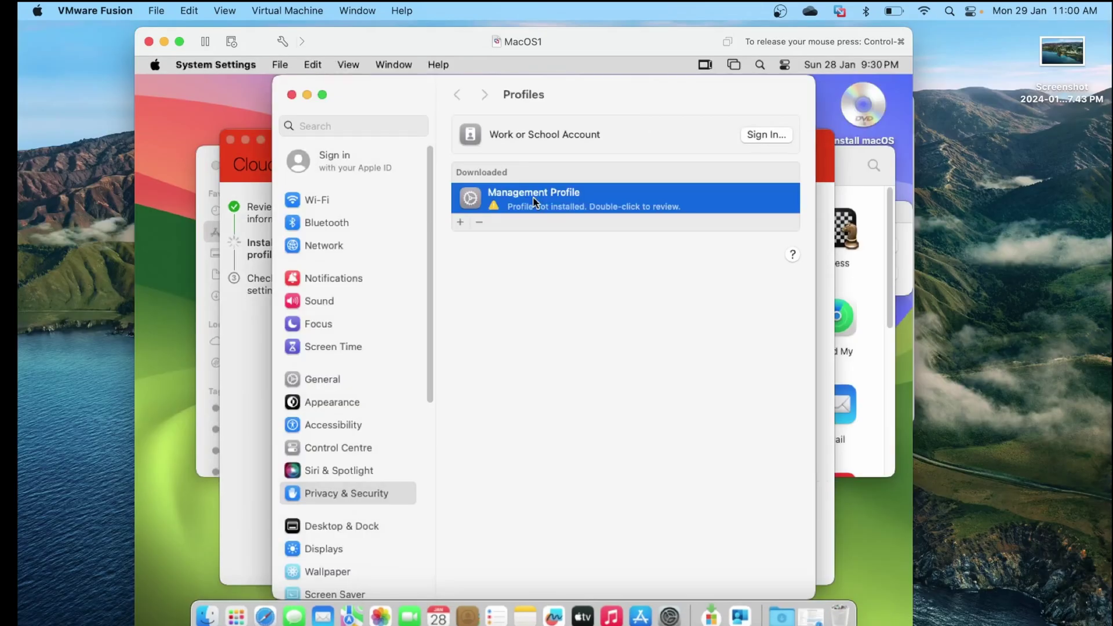
Install the Management Profile from System Settings Profiles, authorizing with the account password
double_click(505, 204)
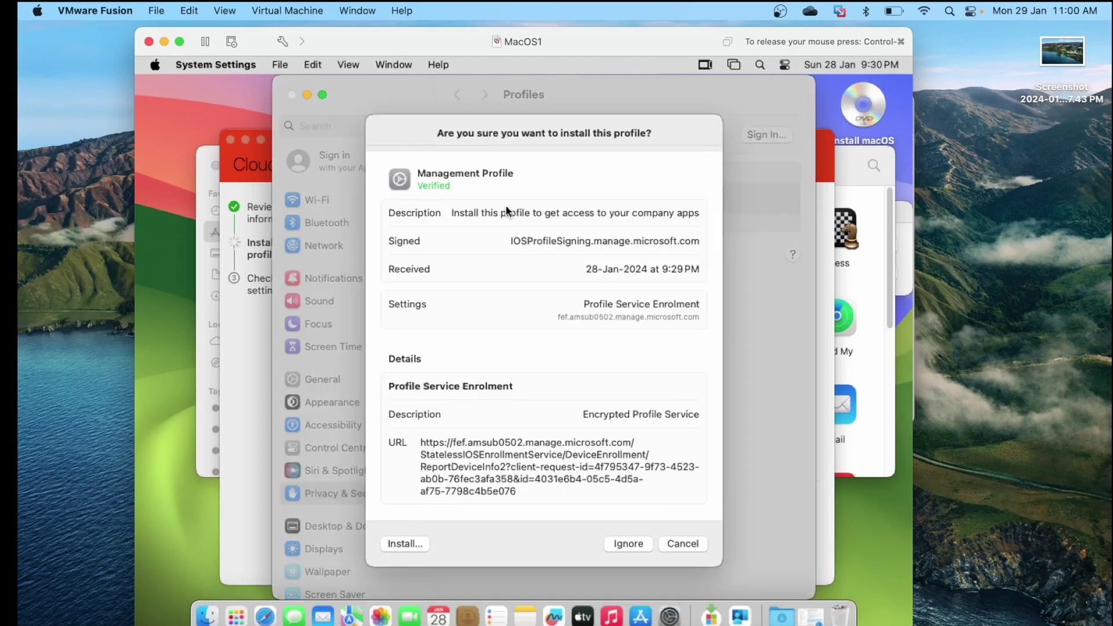
left_click(402, 543)
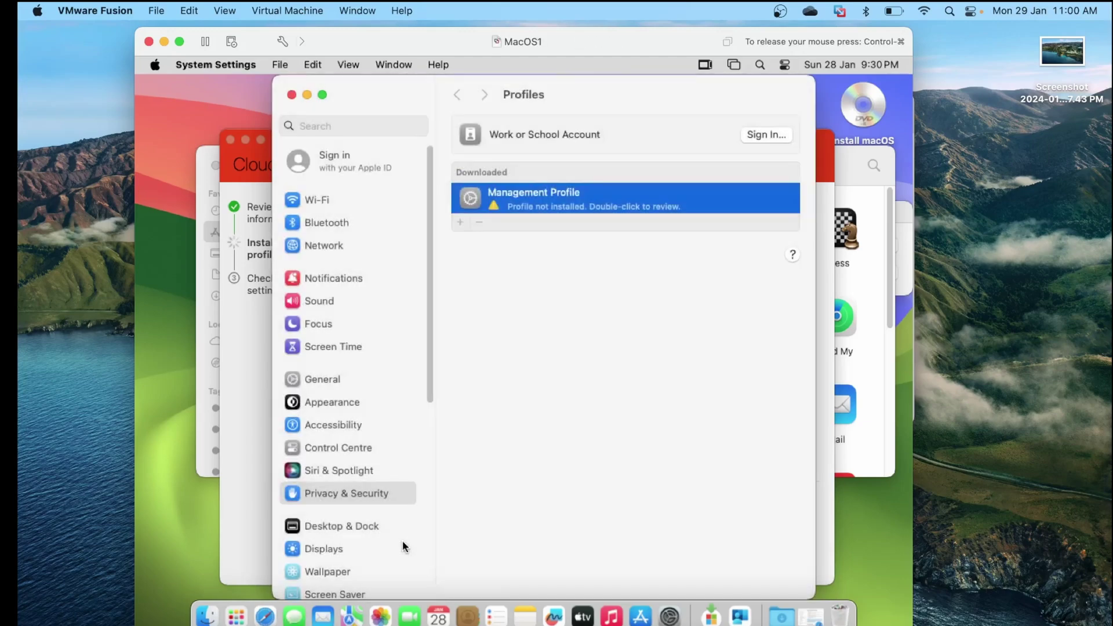
type("••")
key("Return")
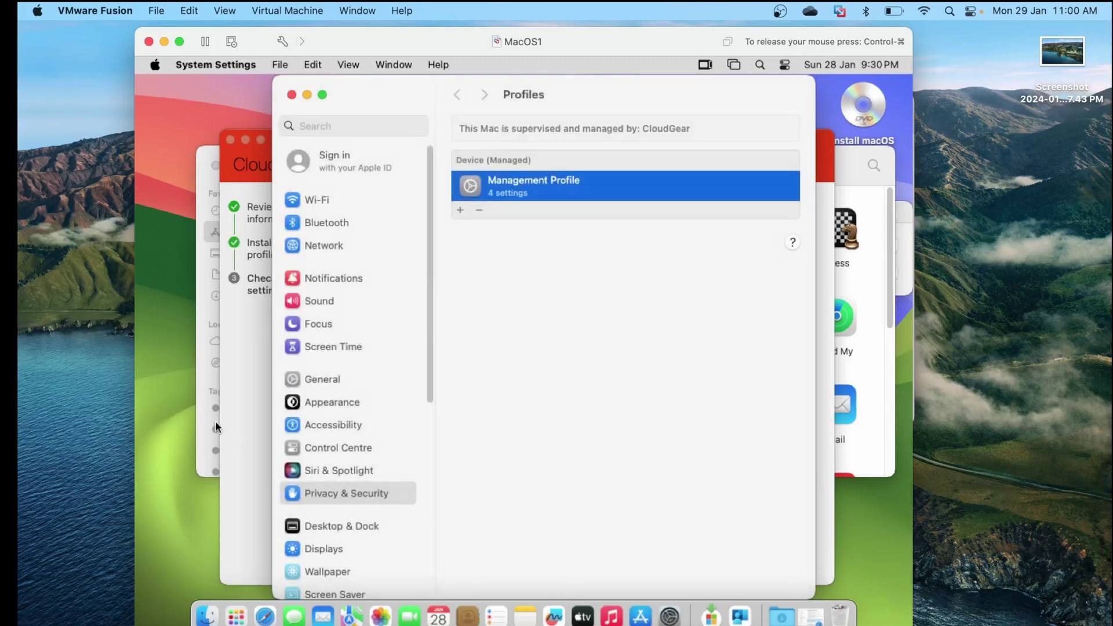
left_click(261, 618)
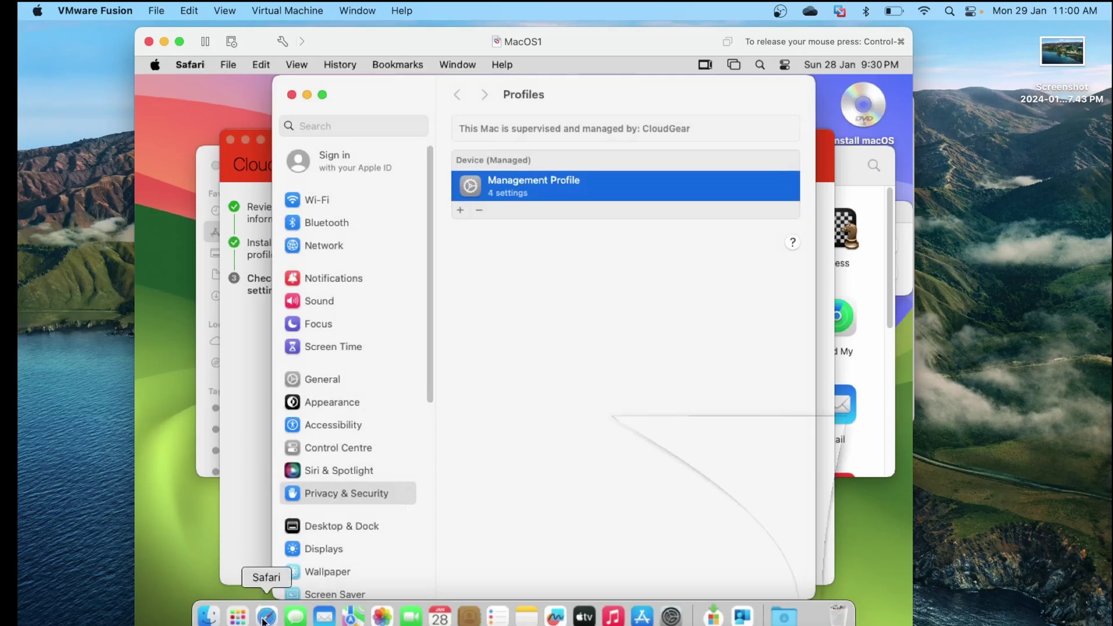
Finish CloudGear setup on the You're all set! screen and open the Device category dropdown
left_click(306, 96)
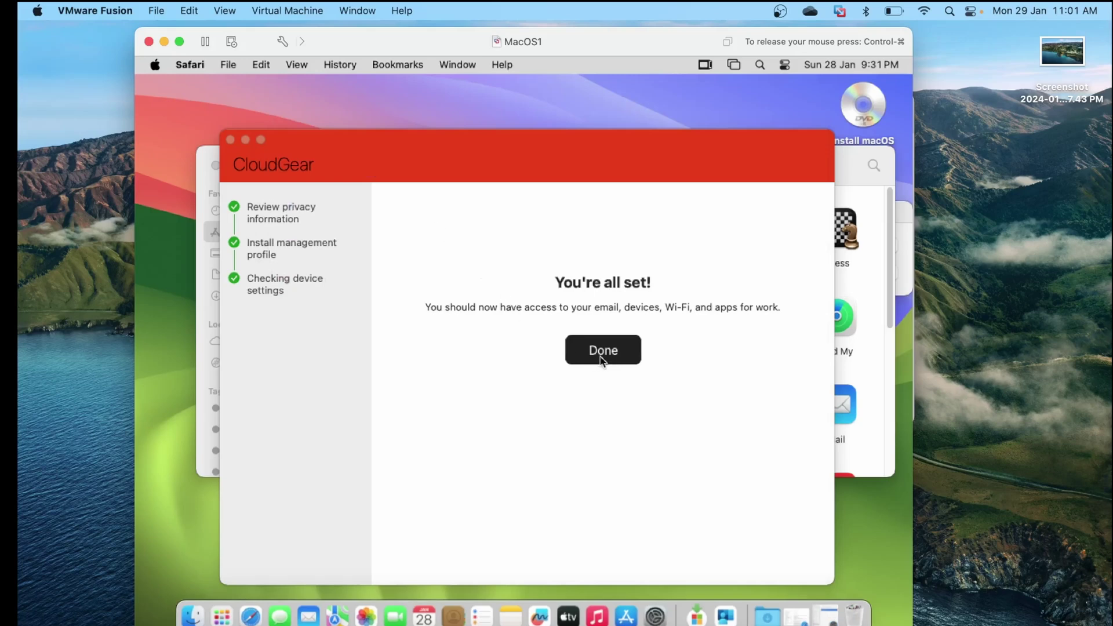
left_click(600, 357)
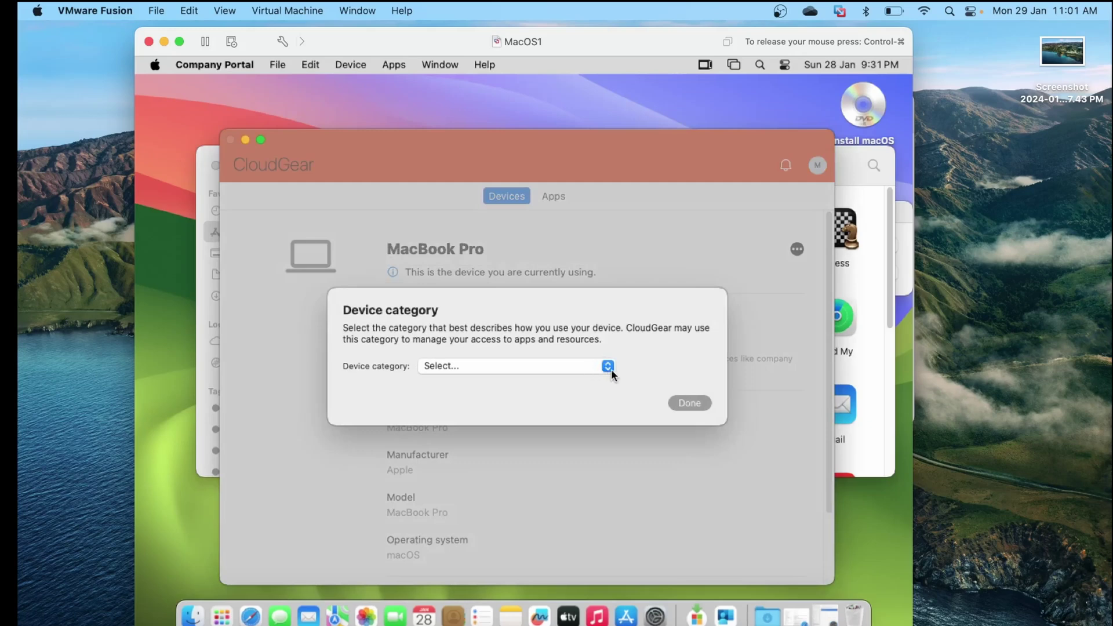
left_click(609, 367)
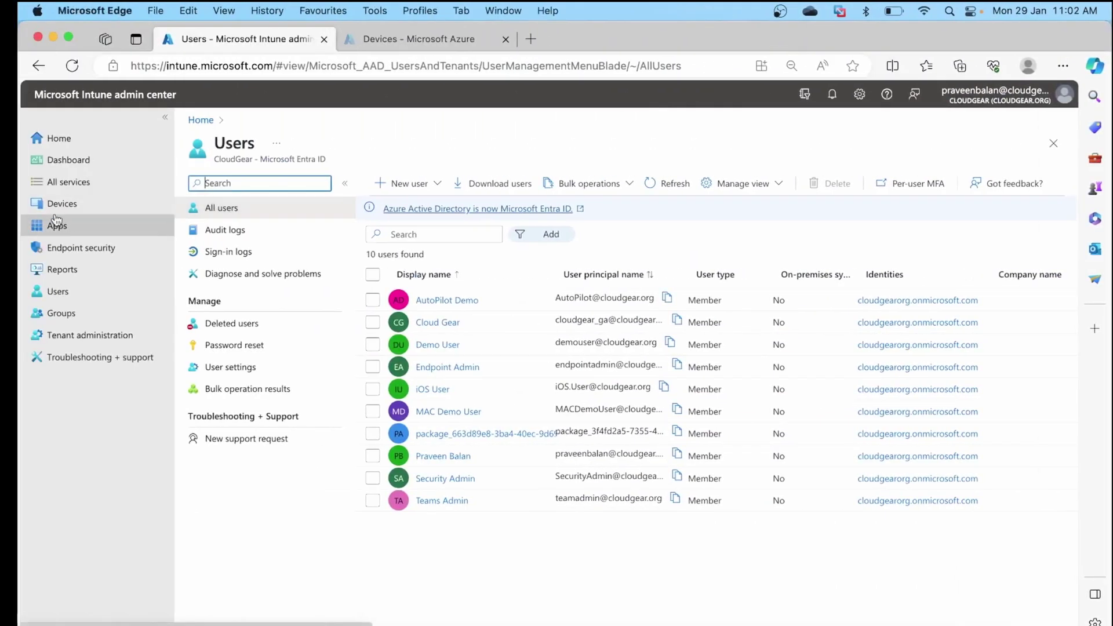
Open Devices > macOS and autofit the Device name column to show the full MacBook Pro name
left_click(62, 204)
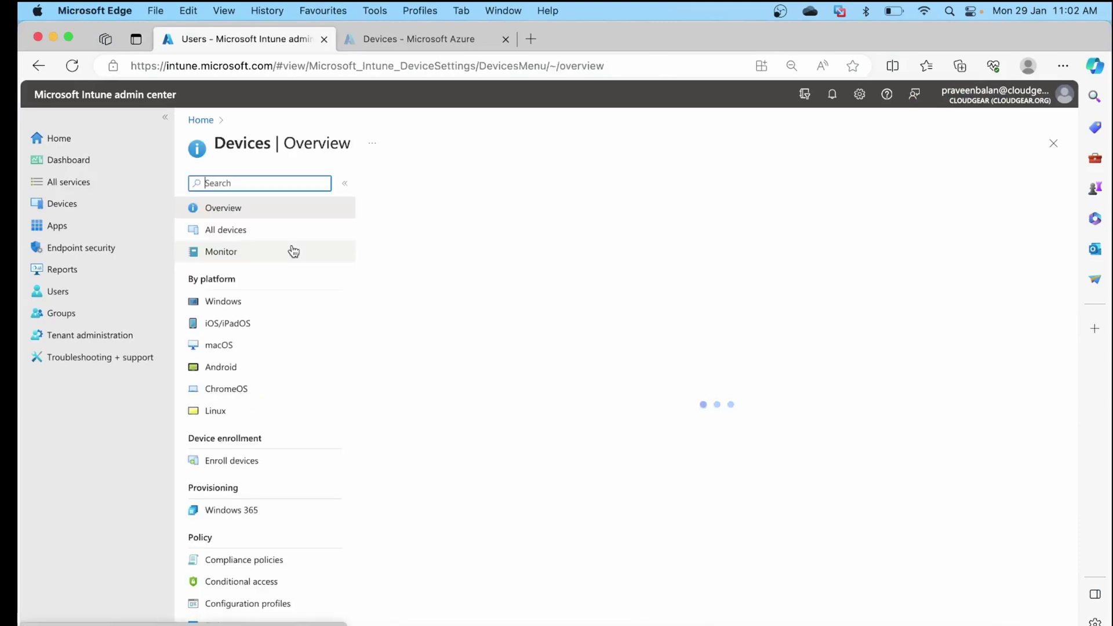
left_click(222, 345)
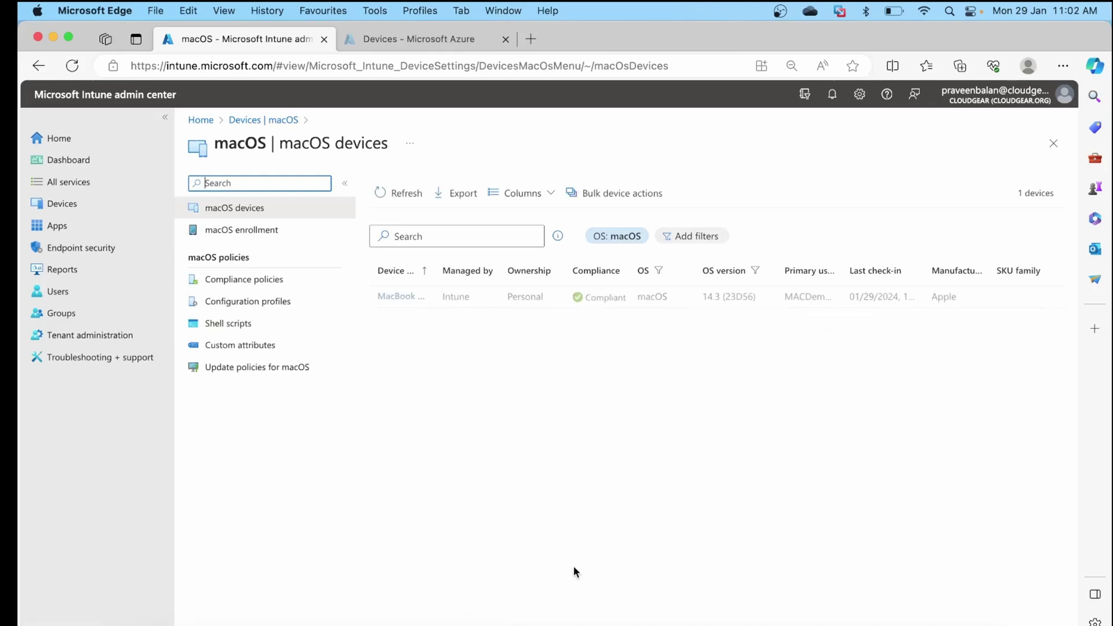
double_click(430, 273)
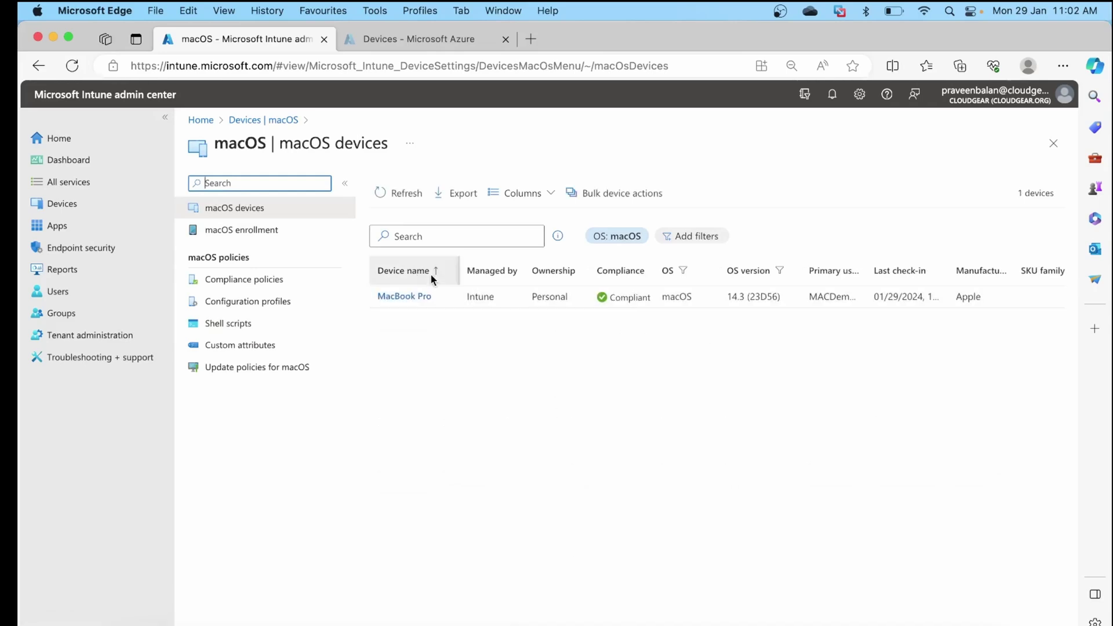